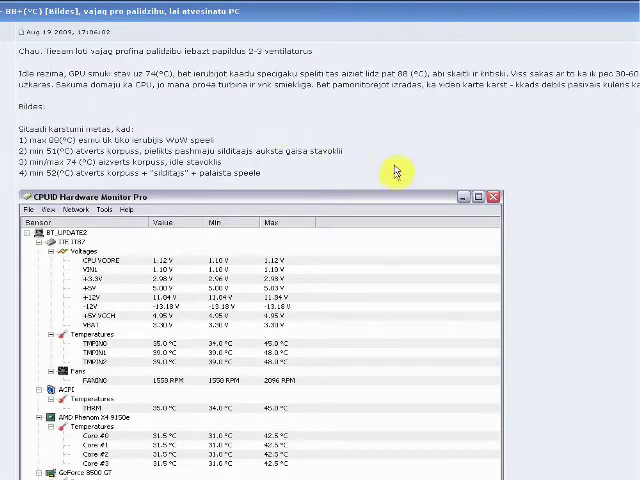
{"action": "scroll", "coordinate": [388, 165], "scroll_direction": "up", "scroll_amount": 3}
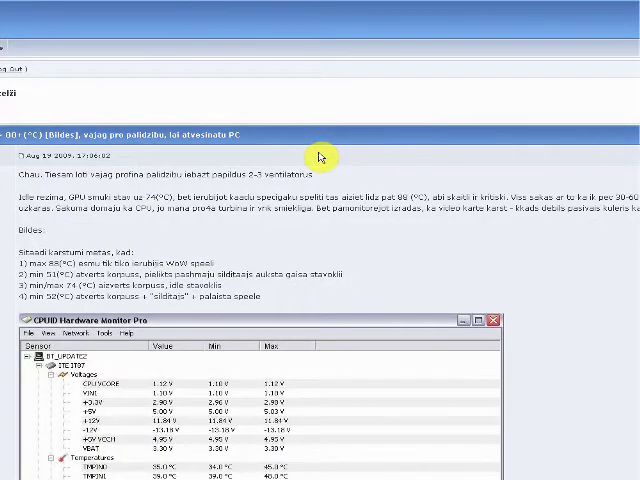
{"action": "scroll", "coordinate": [379, 169], "scroll_direction": "down", "scroll_amount": 3}
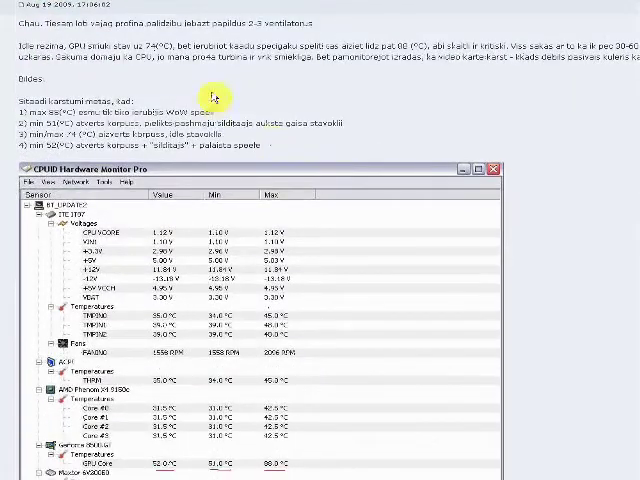
{"action": "scroll", "coordinate": [272, 123], "scroll_direction": "down", "scroll_amount": 2}
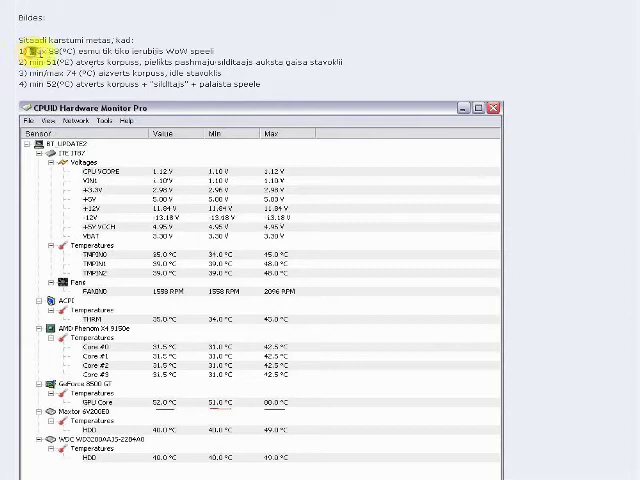
{"action": "left_click_drag", "start_coordinate": [30, 50], "coordinate": [66, 52]}
{"action": "scroll", "coordinate": [333, 293], "scroll_direction": "down", "scroll_amount": 3}
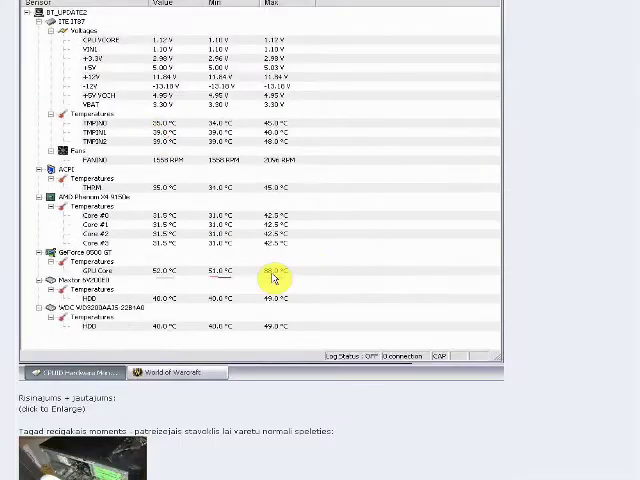
{"action": "scroll", "coordinate": [276, 279], "scroll_direction": "up", "scroll_amount": 1}
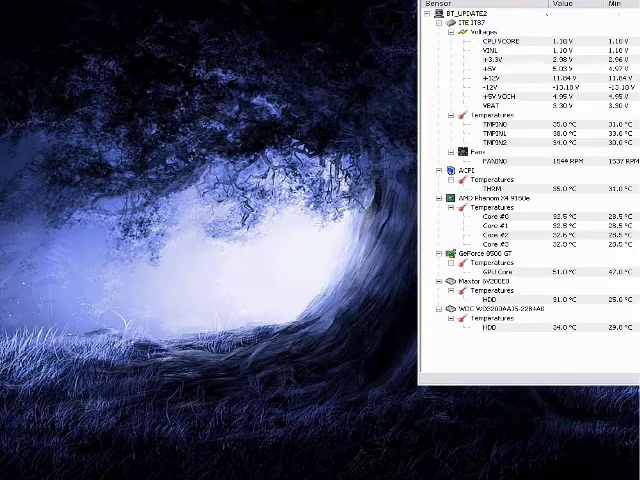
- Center the monitor window on the desktop, showing GPU Core peaking at 51 °C
{"action": "left_click_drag", "start_coordinate": [533, 20], "coordinate": [228, 35]}
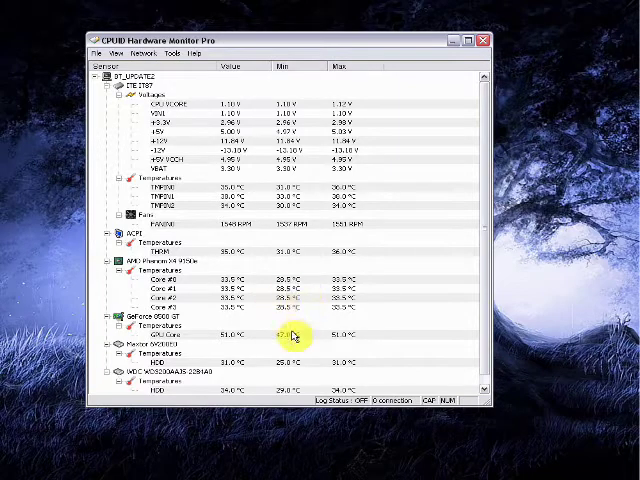
{"action": "left_click_drag", "start_coordinate": [283, 45], "coordinate": [332, 52]}
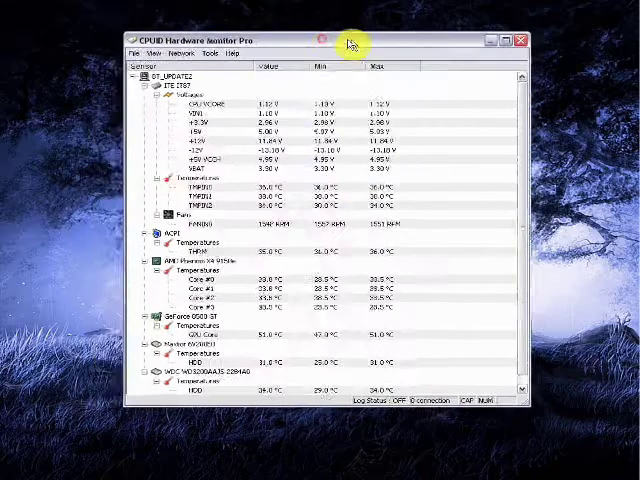
{"action": "left_click_drag", "start_coordinate": [470, 48], "coordinate": [494, 62]}
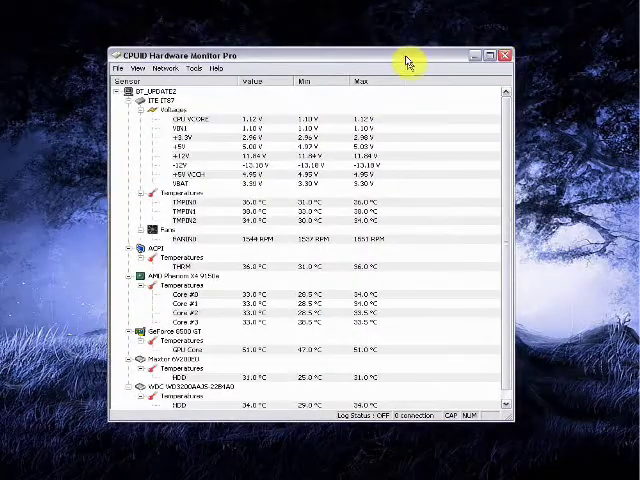
{"action": "left_click_drag", "start_coordinate": [407, 58], "coordinate": [416, 50]}
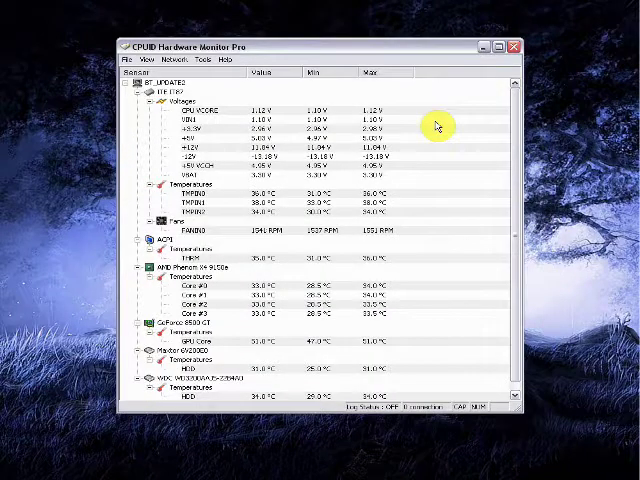
{"action": "left_click_drag", "start_coordinate": [431, 53], "coordinate": [452, 61]}
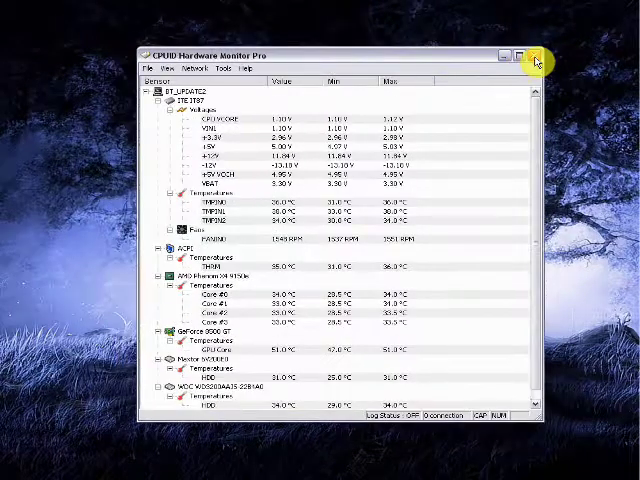